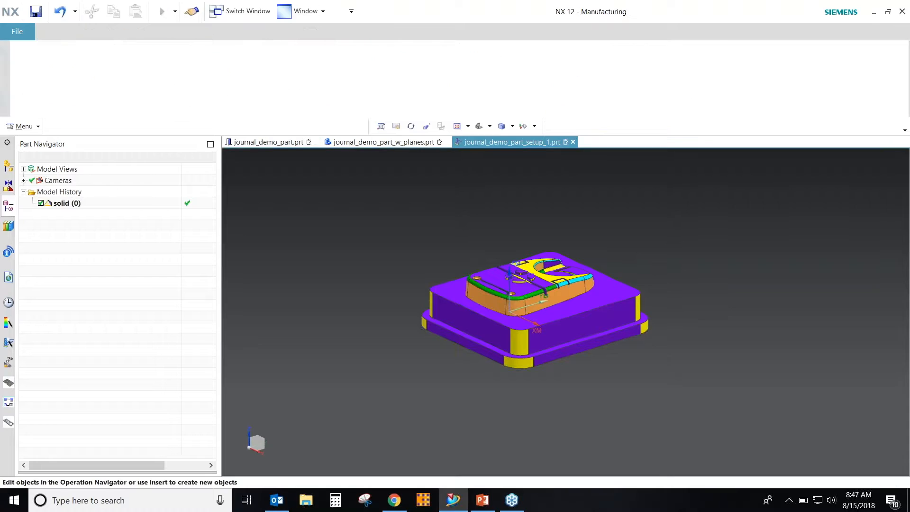
- Look over the solid model in journal_demo_part and the one in journal_demo_part_setup_1
{"action": "left_click", "coordinate": [278, 143]}
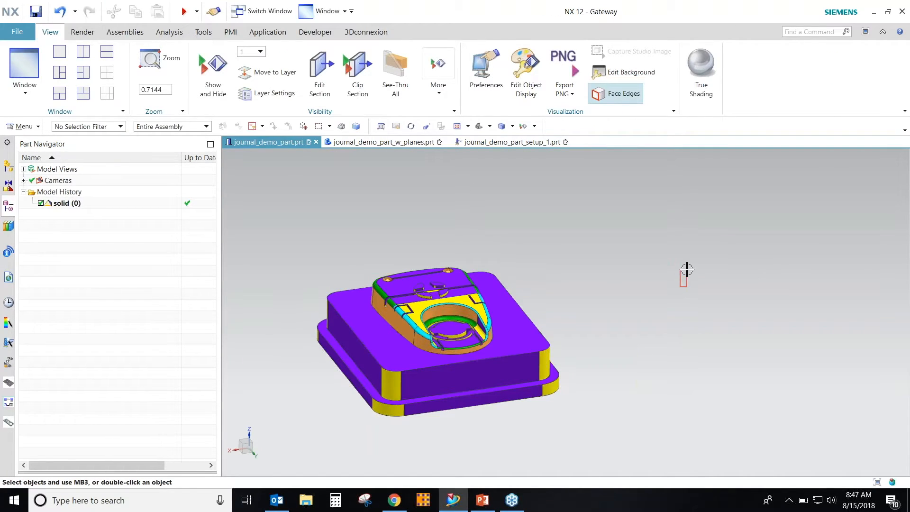
{"action": "left_click", "coordinate": [46, 286]}
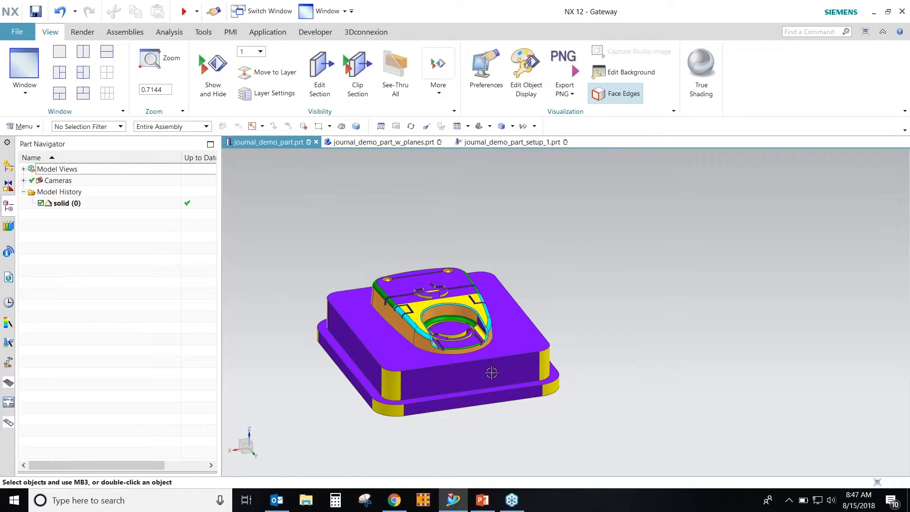
{"action": "middle_click_drag", "start_coordinate": [622, 332], "coordinate": [685, 287], "text": "shift"}
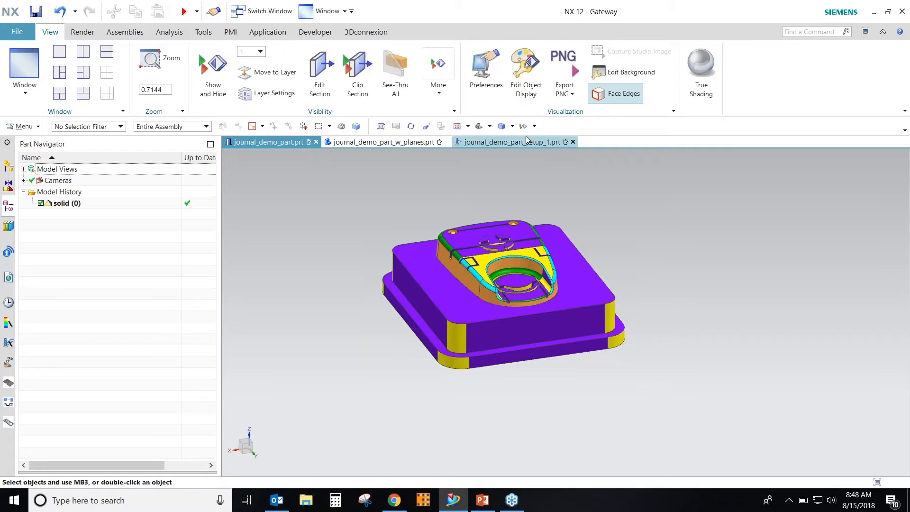
{"action": "left_click", "coordinate": [516, 142]}
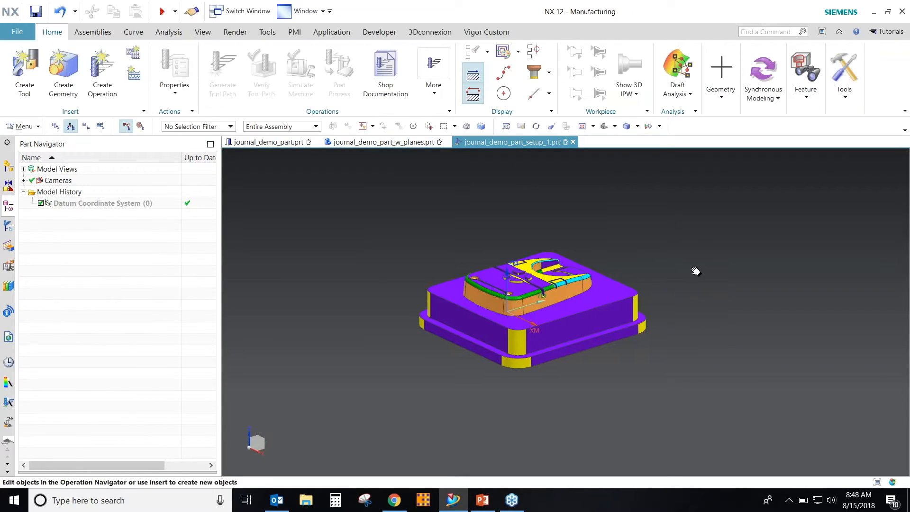
{"action": "middle_click_drag", "start_coordinate": [695, 271], "coordinate": [672, 267], "text": "shift"}
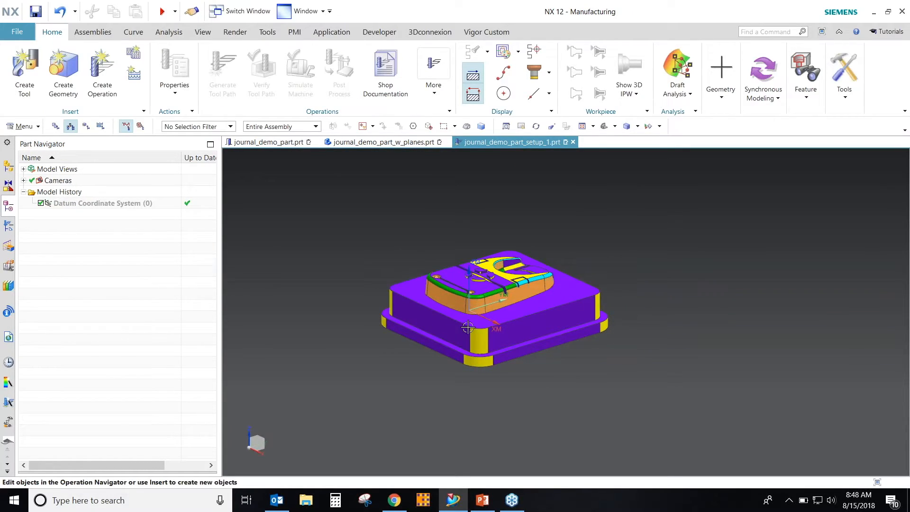
- Switch to PowerPoint and review the Journal Demo and Introduction to Journaling slides
{"action": "left_click", "coordinate": [482, 500]}
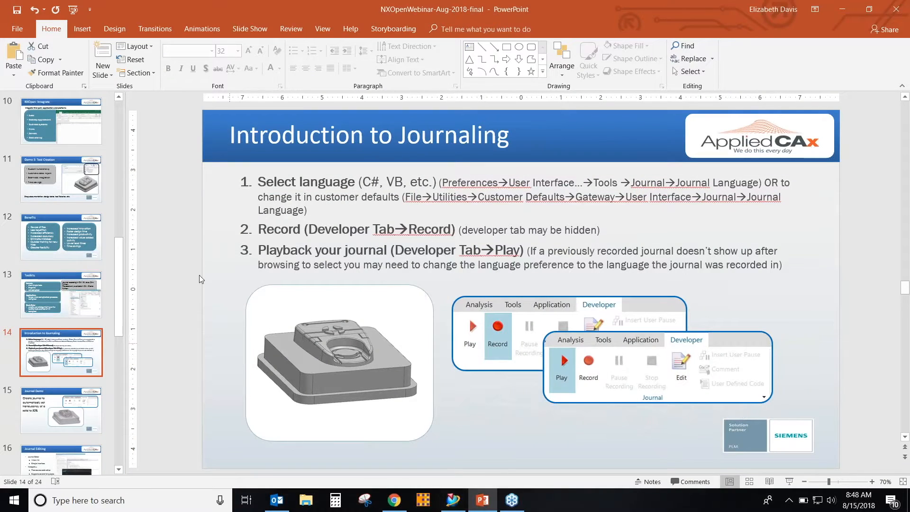
{"action": "left_click", "coordinate": [79, 413]}
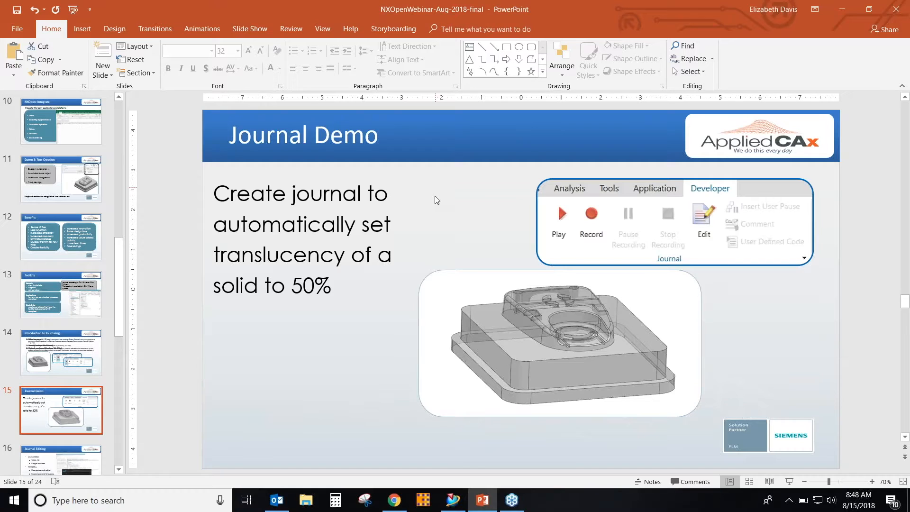
{"action": "left_click", "coordinate": [101, 355]}
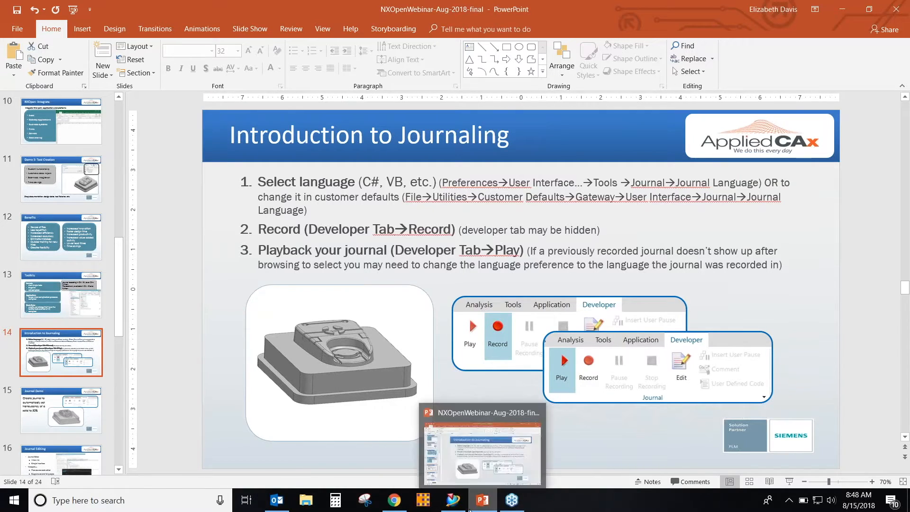
- Switch to NX and set the journal language to C# in the user interface preferences
{"action": "mouse_move", "coordinate": [451, 509]}
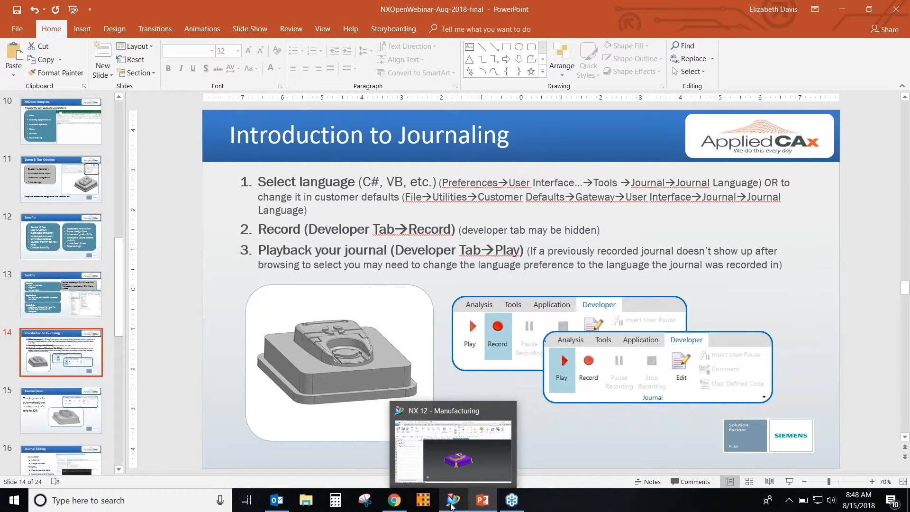
{"action": "left_click", "coordinate": [453, 509]}
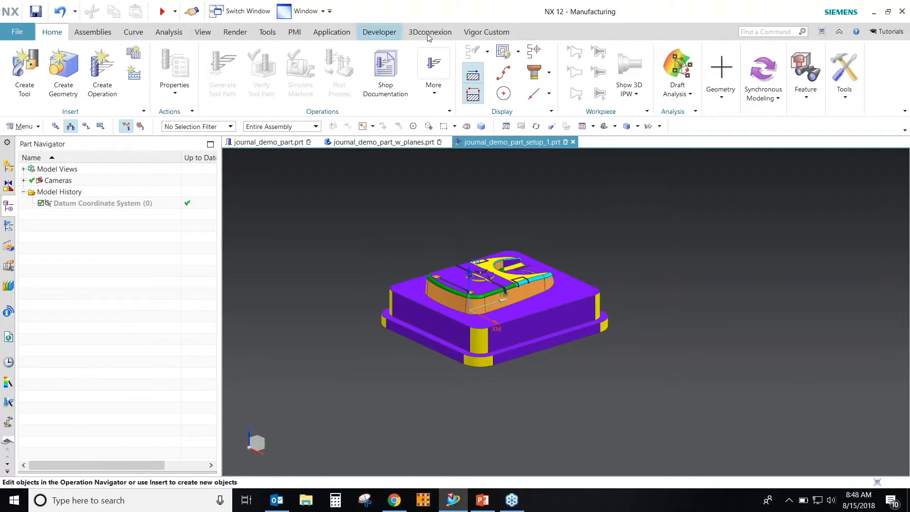
{"action": "left_click", "coordinate": [21, 127]}
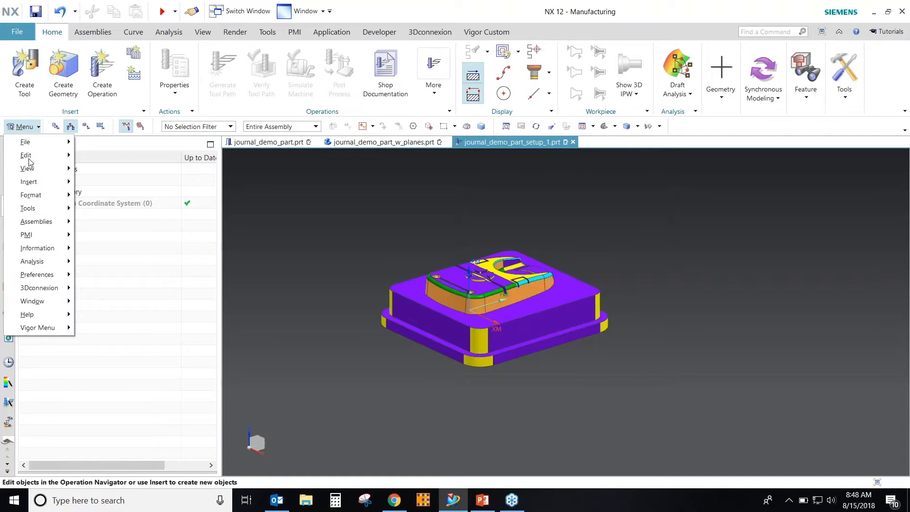
{"action": "mouse_move", "coordinate": [39, 273]}
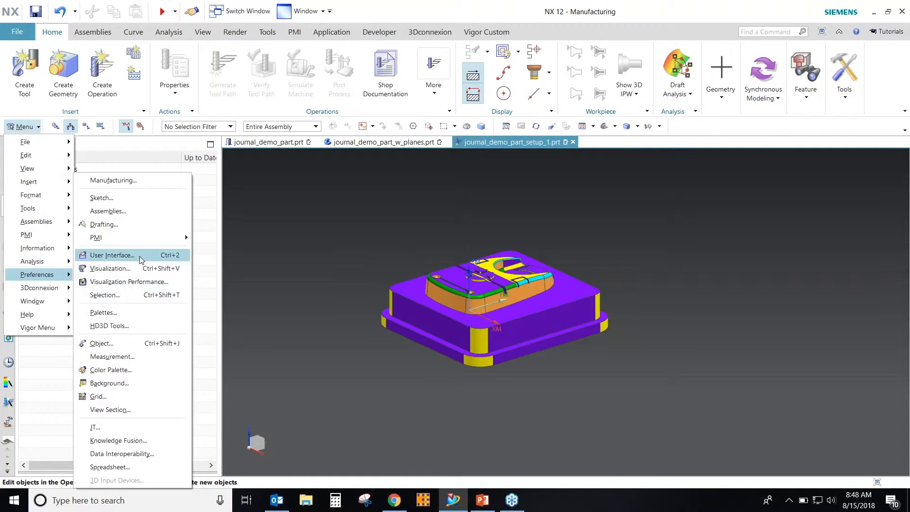
{"action": "left_click", "coordinate": [124, 255]}
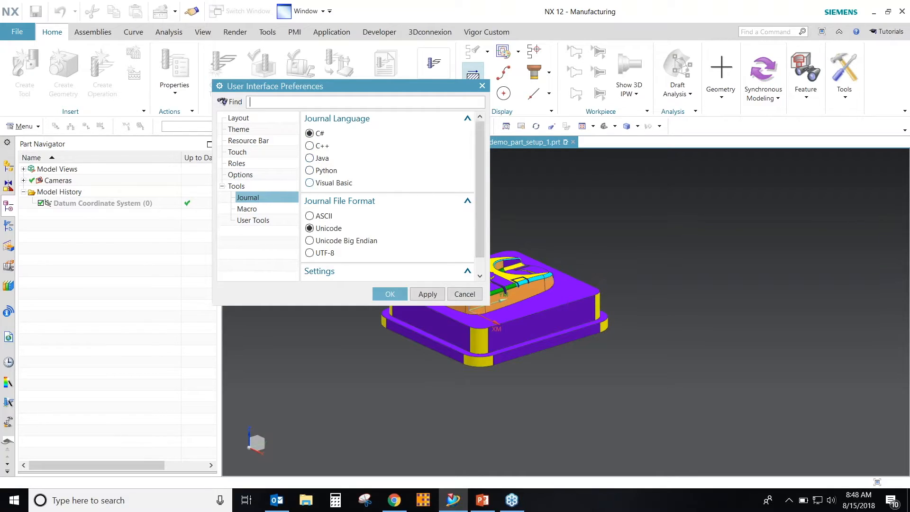
{"action": "left_click", "coordinate": [311, 136]}
{"action": "left_click", "coordinate": [389, 294]}
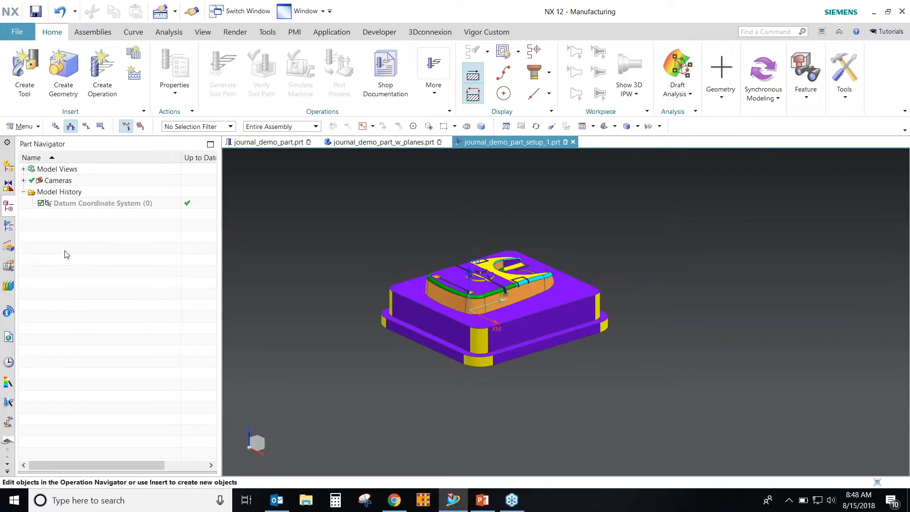
- Set the default journal language to C# in the Gateway user interface customer defaults and save them
{"action": "left_click", "coordinate": [31, 32]}
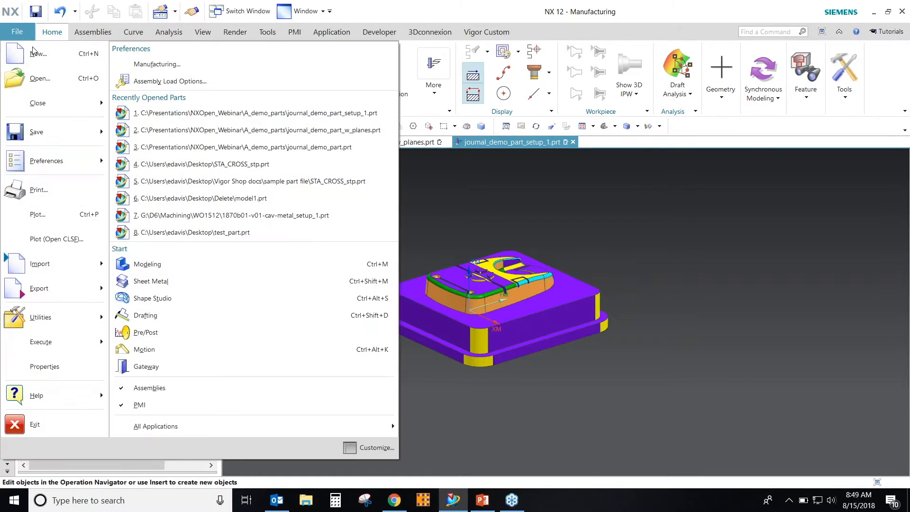
{"action": "mouse_move", "coordinate": [69, 323]}
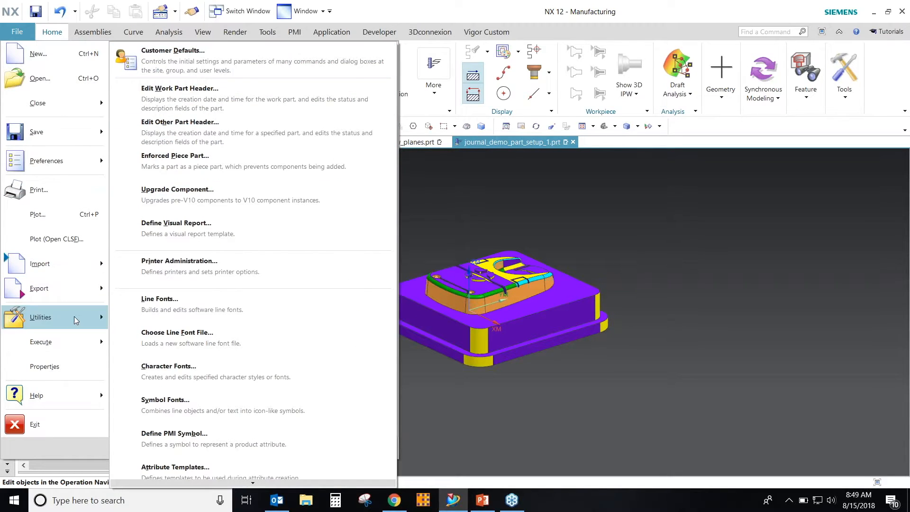
{"action": "left_click", "coordinate": [156, 55]}
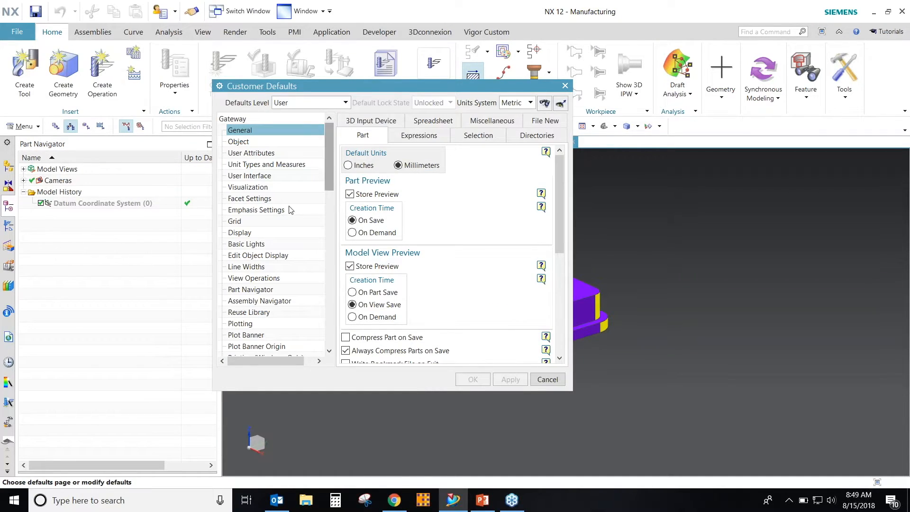
{"action": "left_click", "coordinate": [261, 177]}
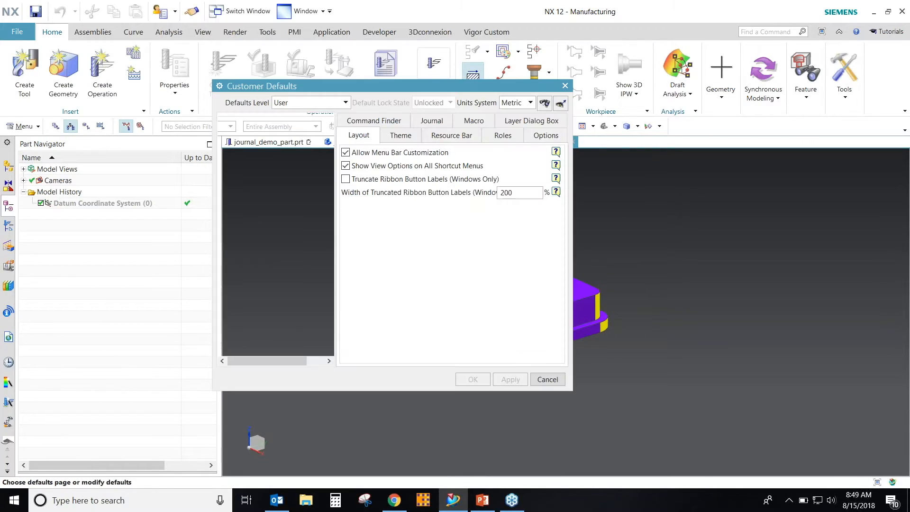
{"action": "left_click", "coordinate": [432, 120]}
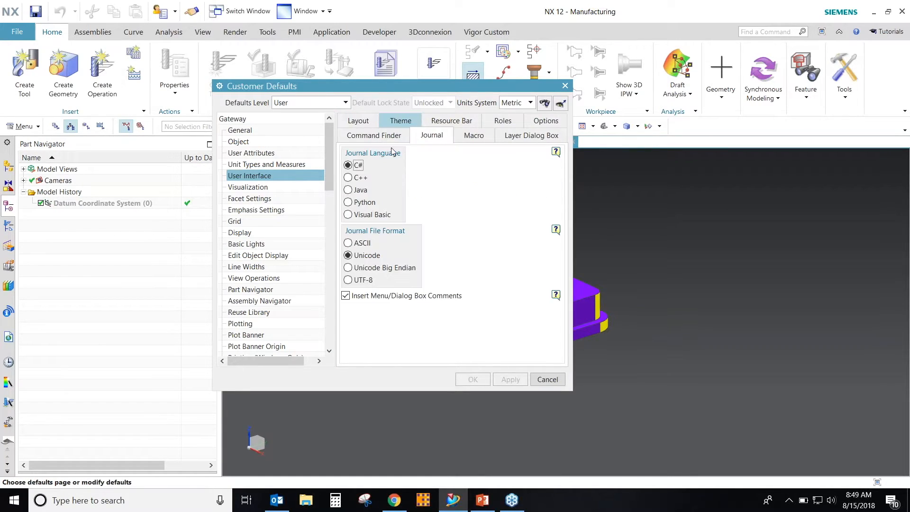
{"action": "left_click", "coordinate": [349, 166]}
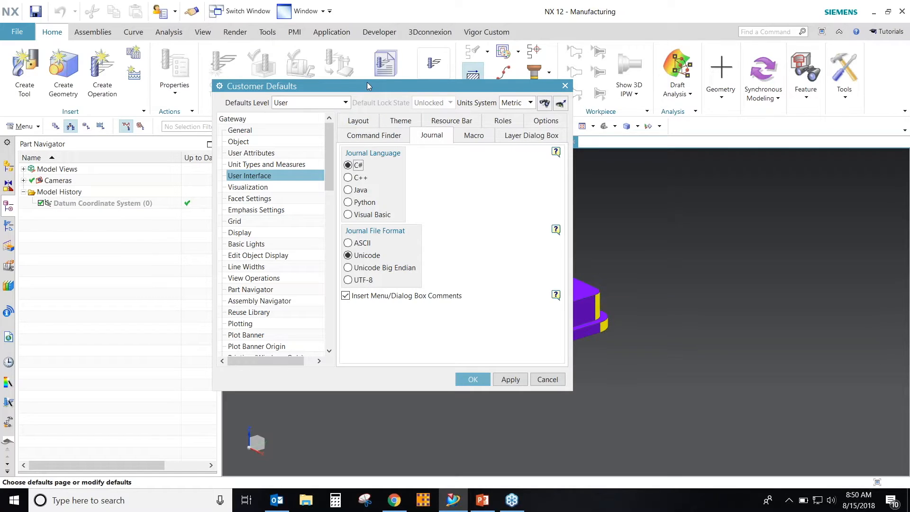
{"action": "left_click_drag", "start_coordinate": [367, 82], "coordinate": [373, 83]}
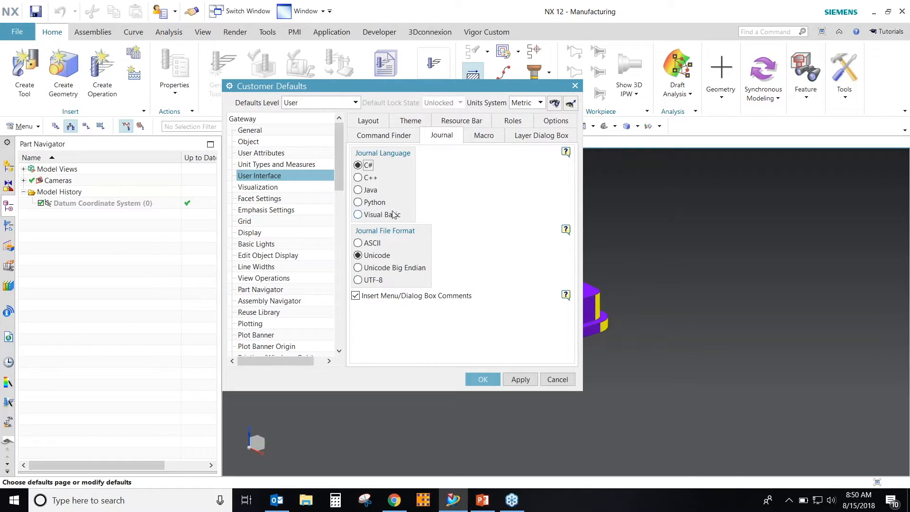
{"action": "left_click", "coordinate": [493, 378]}
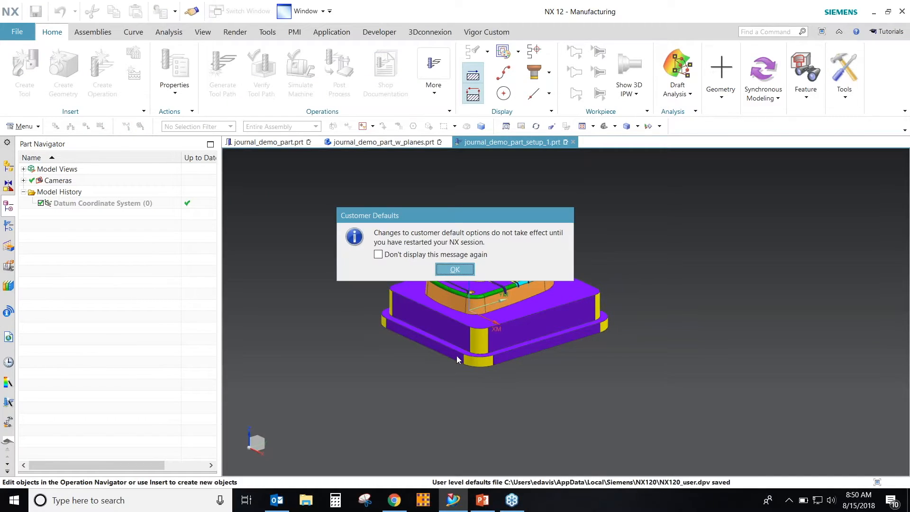
{"action": "left_click", "coordinate": [455, 270]}
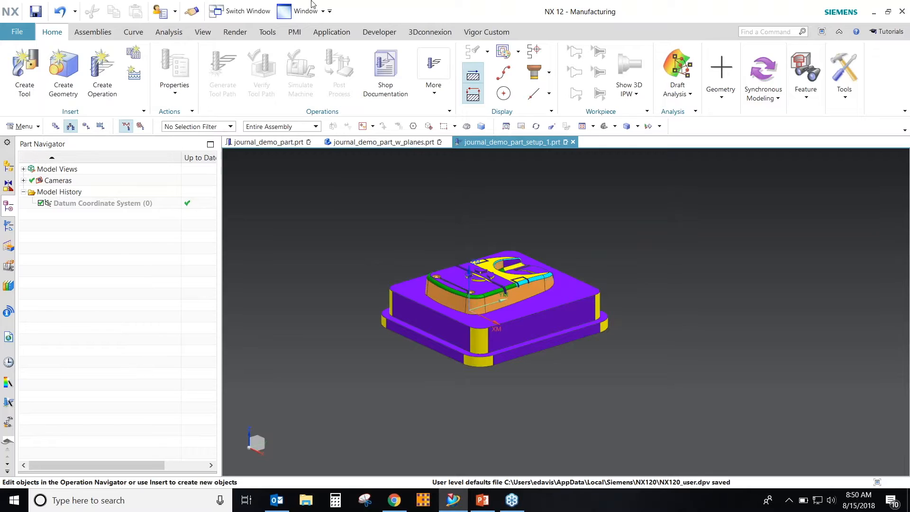
- Hide the Developer command group from the ribbon and restore it
{"action": "left_click", "coordinate": [379, 32]}
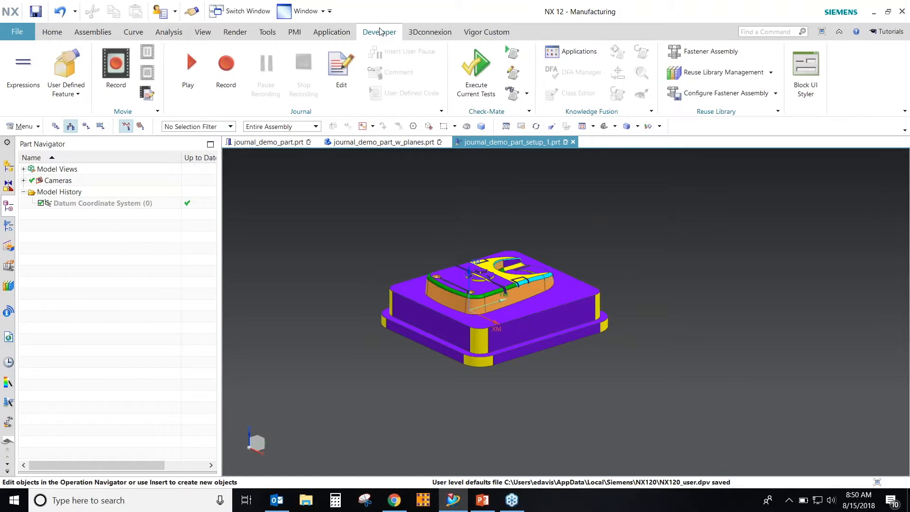
{"action": "right_click", "coordinate": [541, 32]}
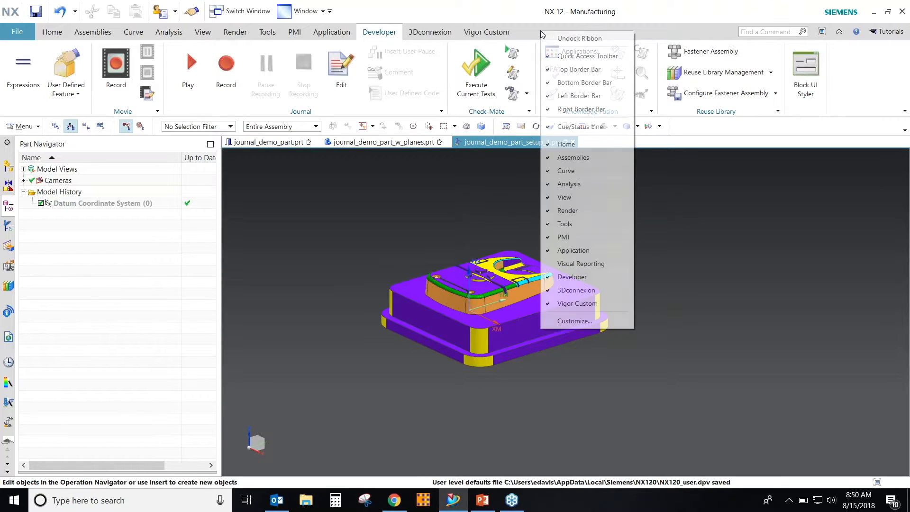
{"action": "left_click", "coordinate": [564, 277]}
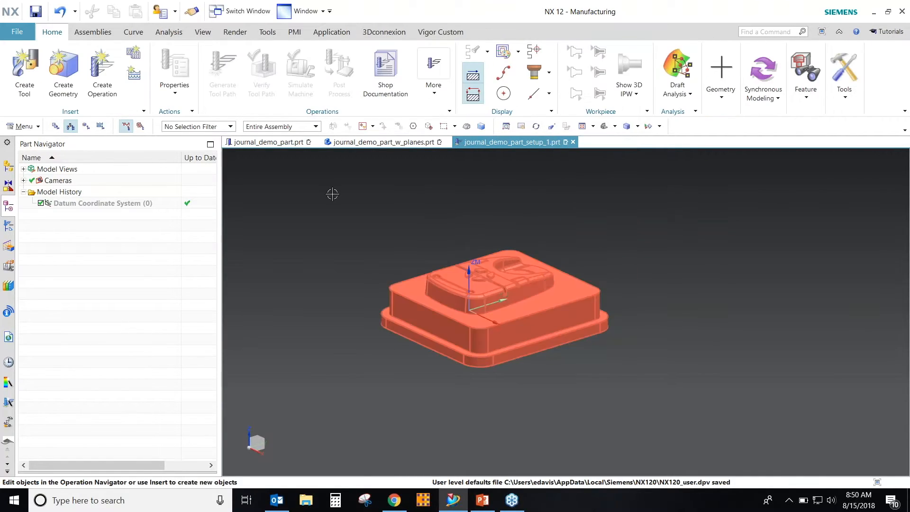
{"action": "right_click", "coordinate": [502, 31]}
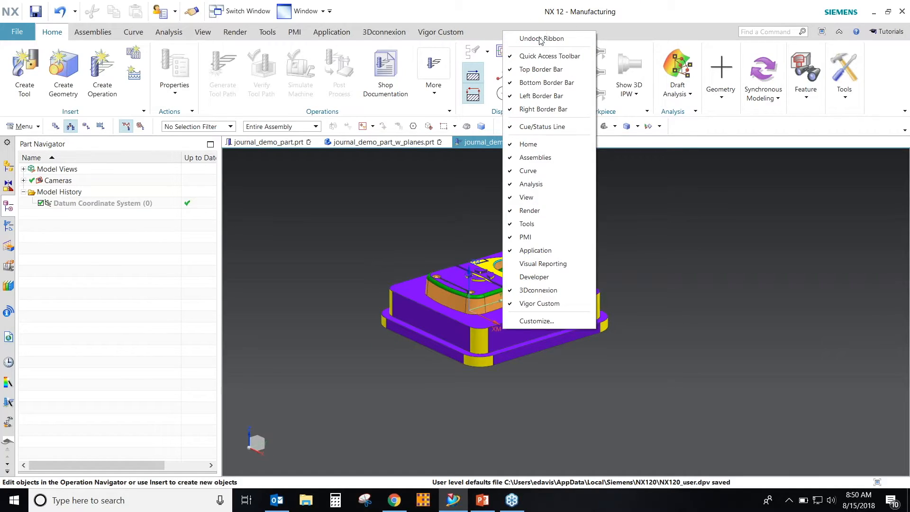
{"action": "left_click", "coordinate": [534, 277]}
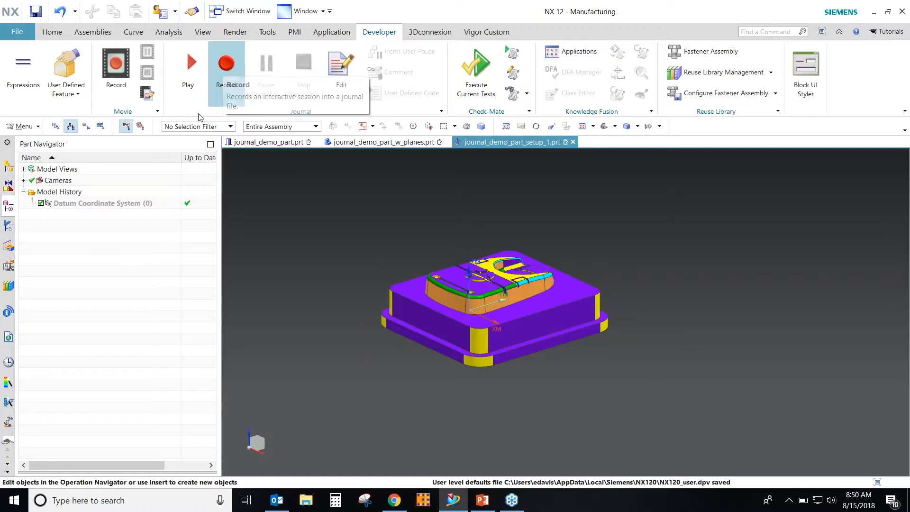
- Start recording a new C# journal, entering "my" for the file name
{"action": "left_click", "coordinate": [224, 70]}
{"action": "left_click", "coordinate": [271, 302]}
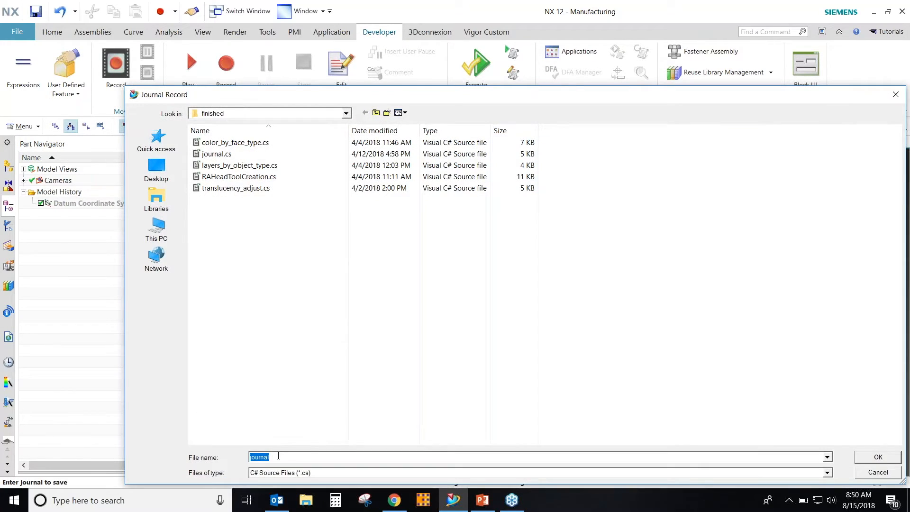
{"action": "left_click", "coordinate": [279, 456]}
{"action": "double_click", "coordinate": [279, 456]}
{"action": "type", "text": "my"}
{"action": "left_click", "coordinate": [872, 457]}
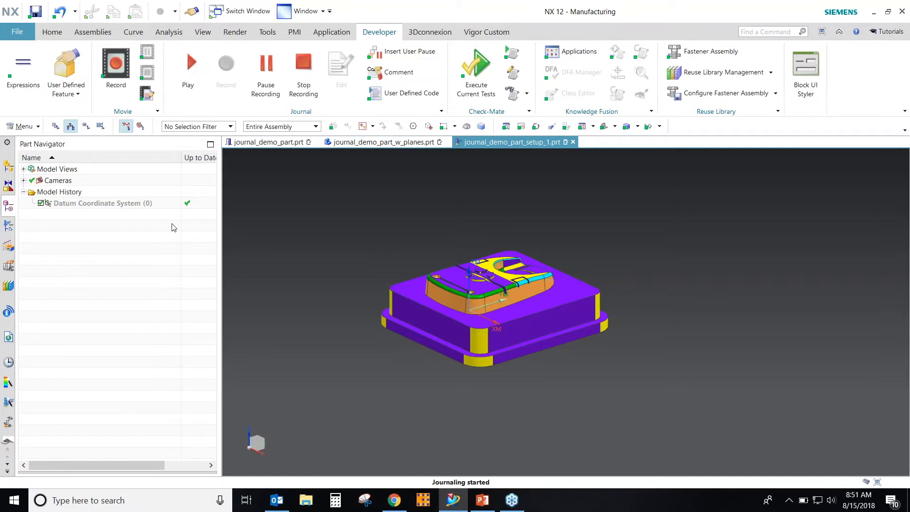
- Edit the object display of the journal_demo_part component, setting its translucency to 50
{"action": "left_click", "coordinate": [201, 33]}
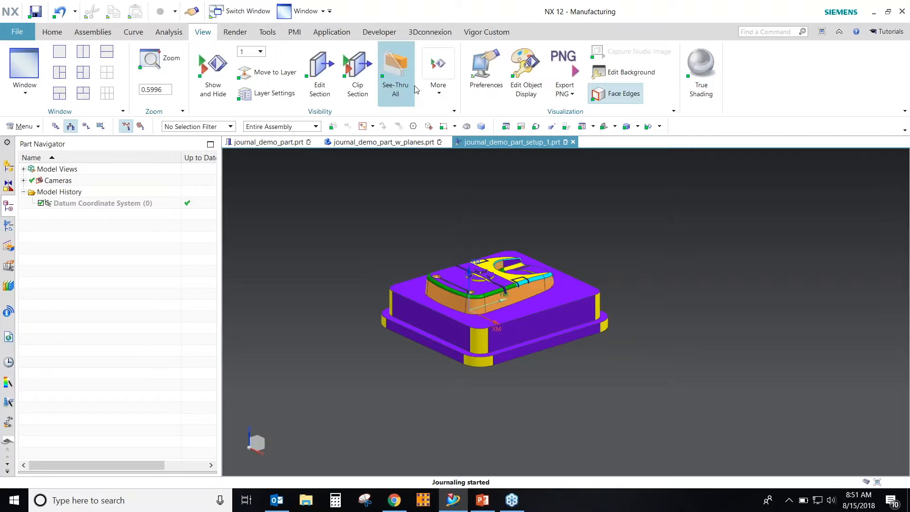
{"action": "left_click", "coordinate": [530, 64]}
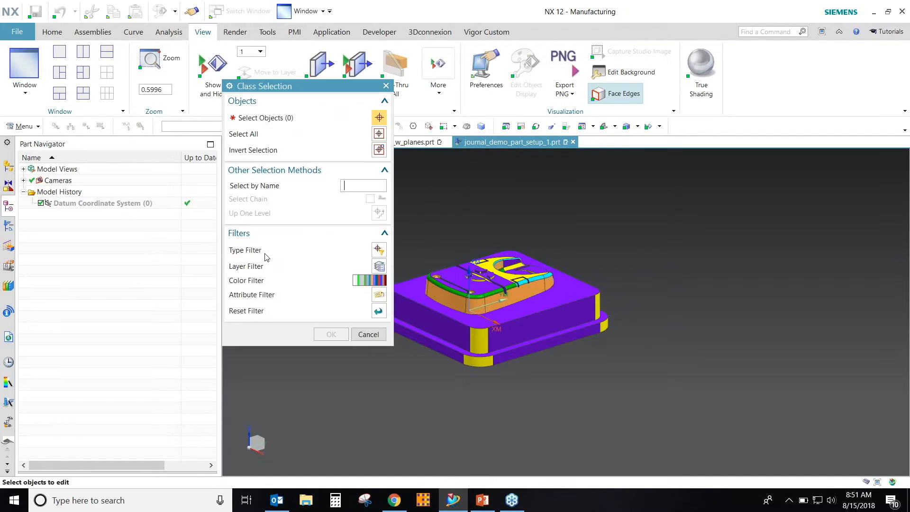
{"action": "left_click_drag", "start_coordinate": [294, 87], "coordinate": [200, 95]}
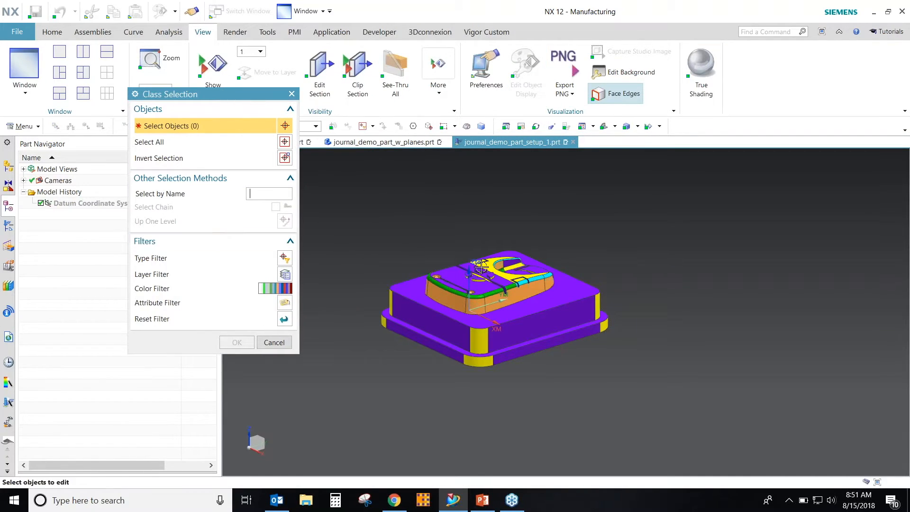
{"action": "left_click", "coordinate": [479, 308]}
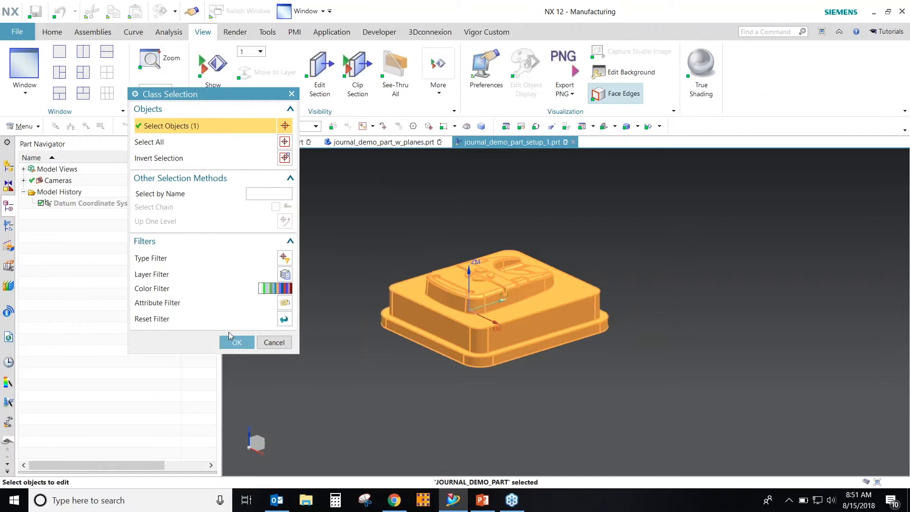
{"action": "left_click", "coordinate": [235, 341]}
{"action": "left_click", "coordinate": [207, 247]}
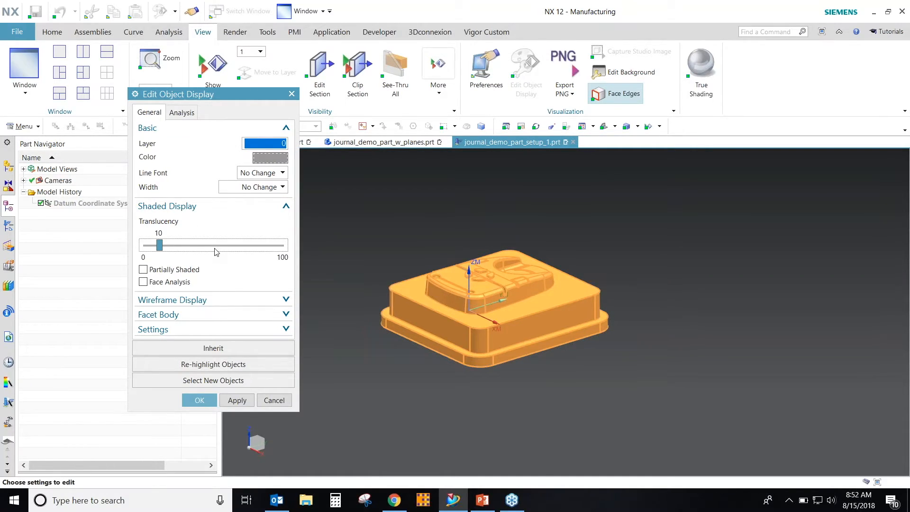
{"action": "left_click_drag", "start_coordinate": [160, 245], "coordinate": [224, 247]}
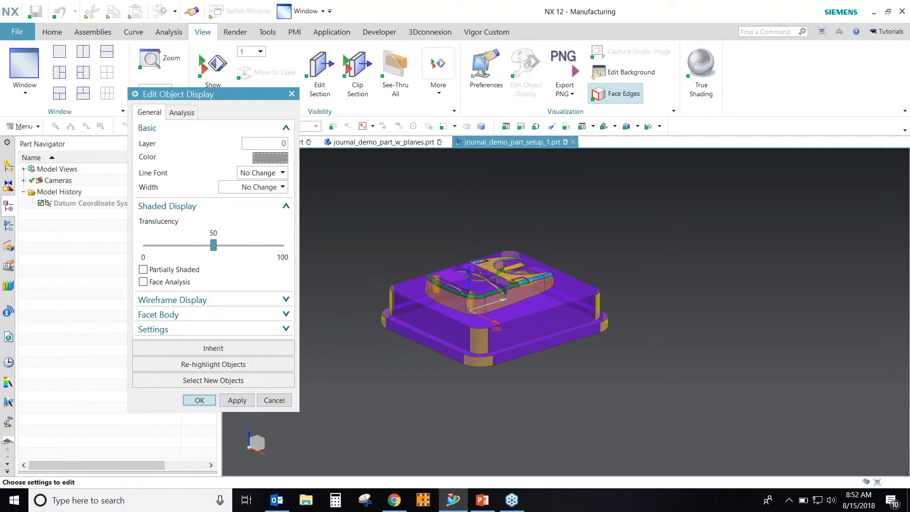
{"action": "left_click", "coordinate": [199, 400]}
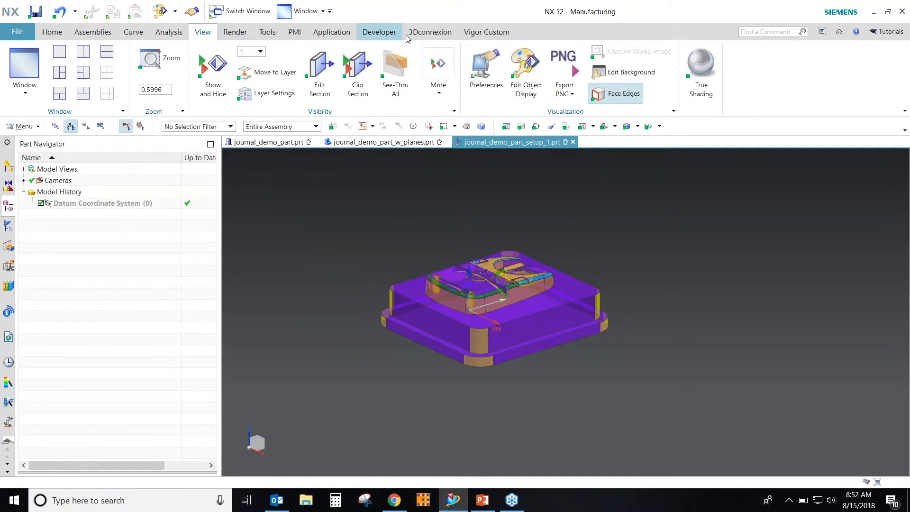
- Stop the journal recording and play back the recorded journal myjournal.cs
{"action": "left_click", "coordinate": [379, 32]}
{"action": "left_click", "coordinate": [303, 76]}
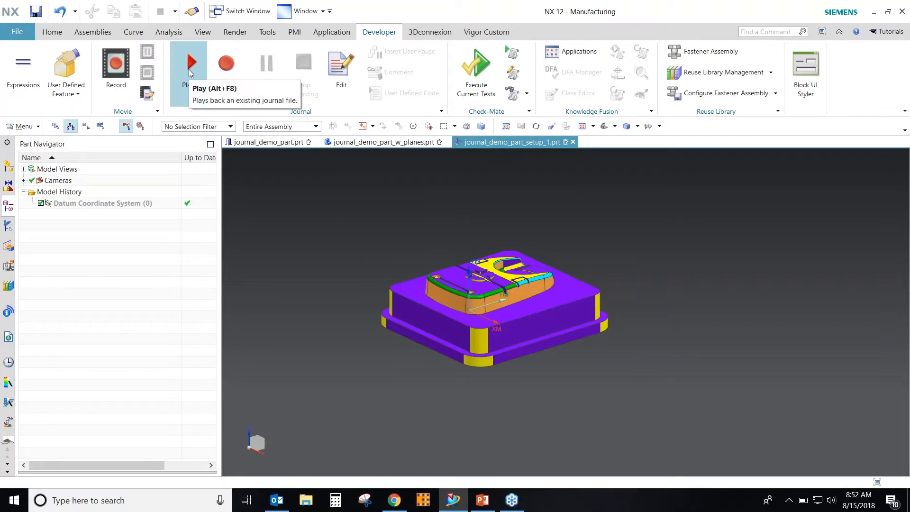
{"action": "left_click", "coordinate": [189, 72]}
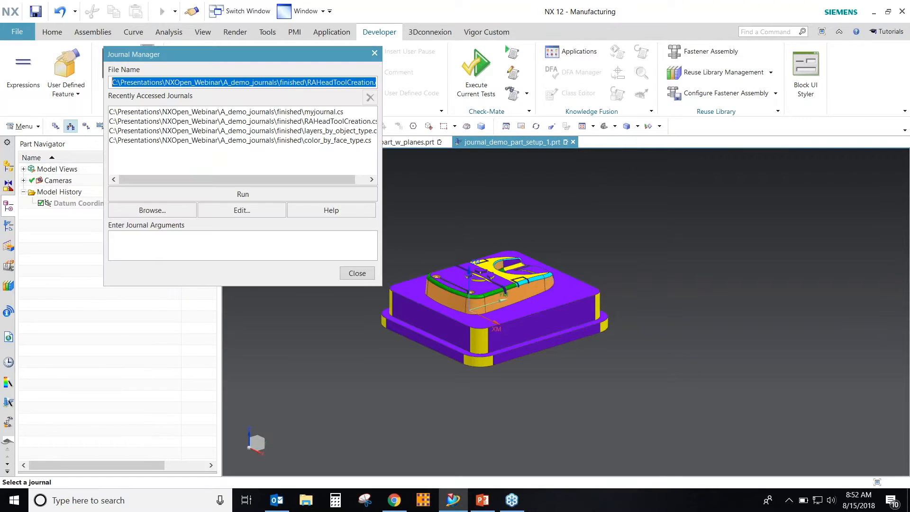
{"action": "left_click", "coordinate": [304, 113]}
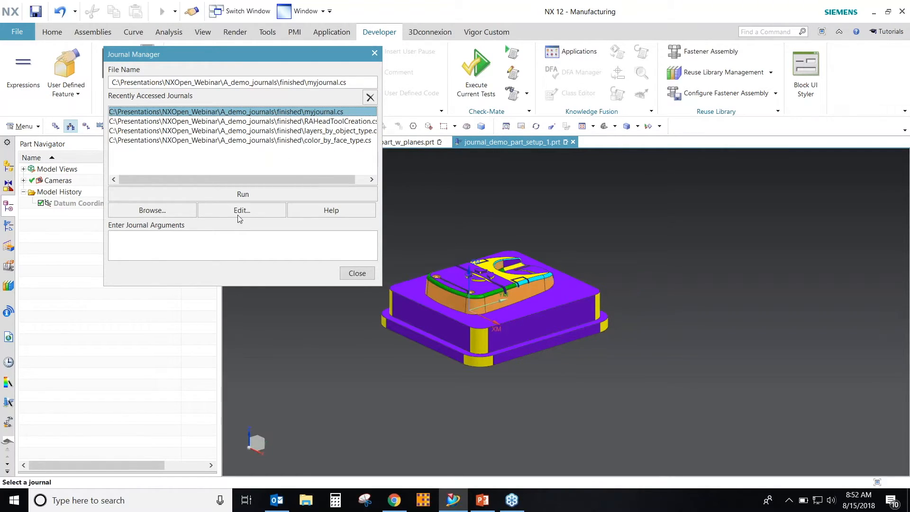
{"action": "left_click", "coordinate": [243, 194]}
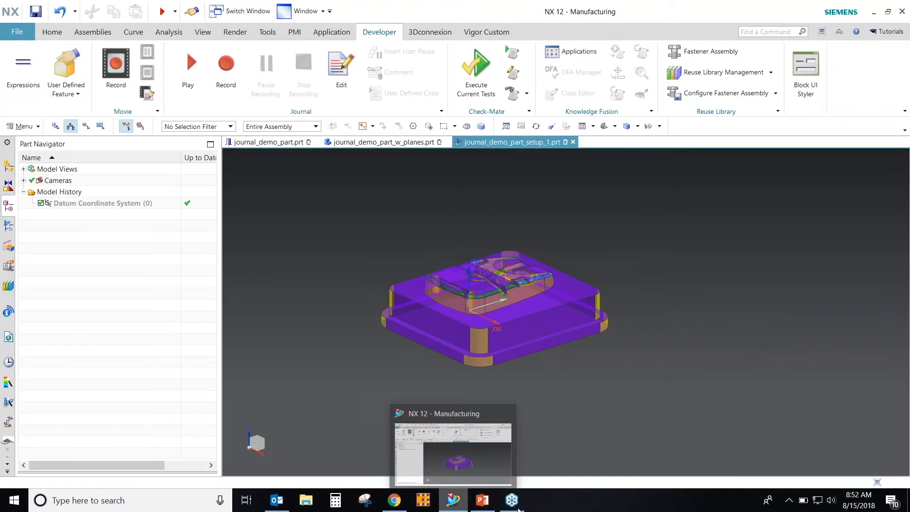
- Check the journaling slide in PowerPoint, and browse the C# journal files available for playback in NX without choosing one
{"action": "left_click", "coordinate": [483, 500]}
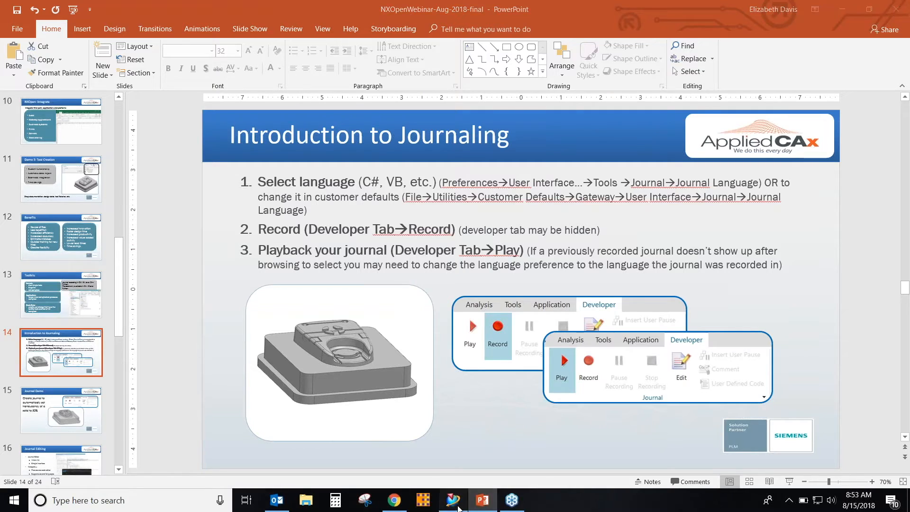
{"action": "left_click", "coordinate": [453, 500]}
{"action": "left_click", "coordinate": [191, 76]}
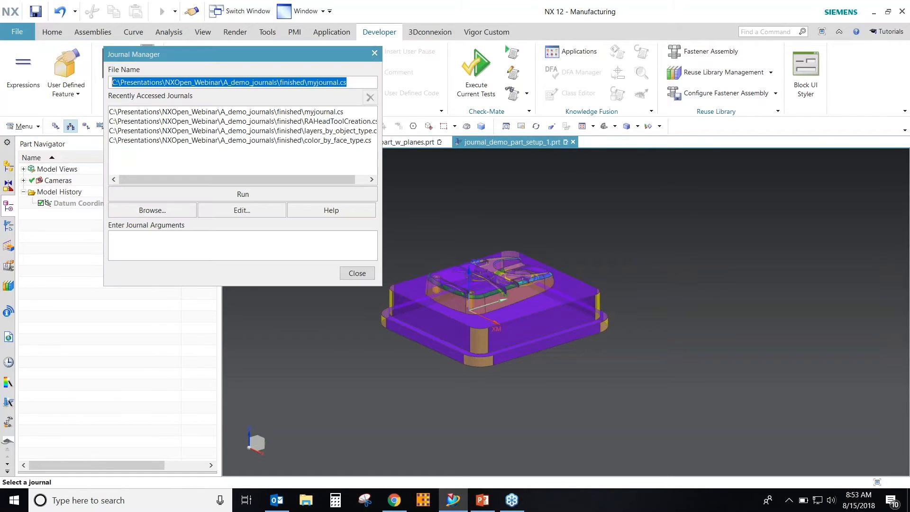
{"action": "left_click", "coordinate": [176, 209]}
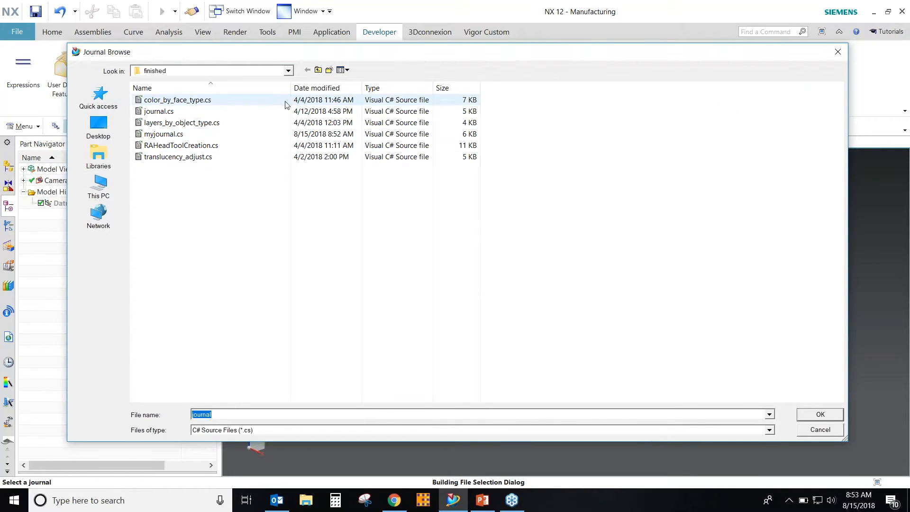
{"action": "left_click", "coordinate": [820, 430]}
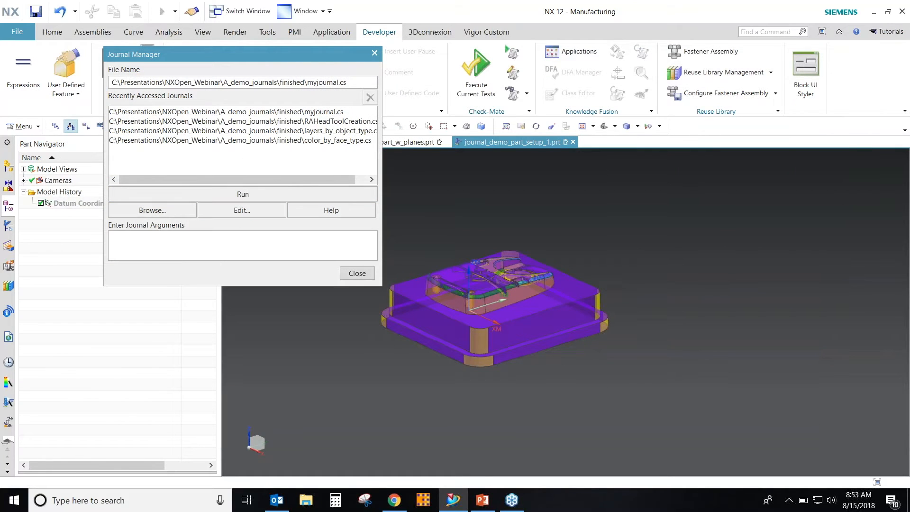
{"action": "left_click", "coordinate": [357, 272]}
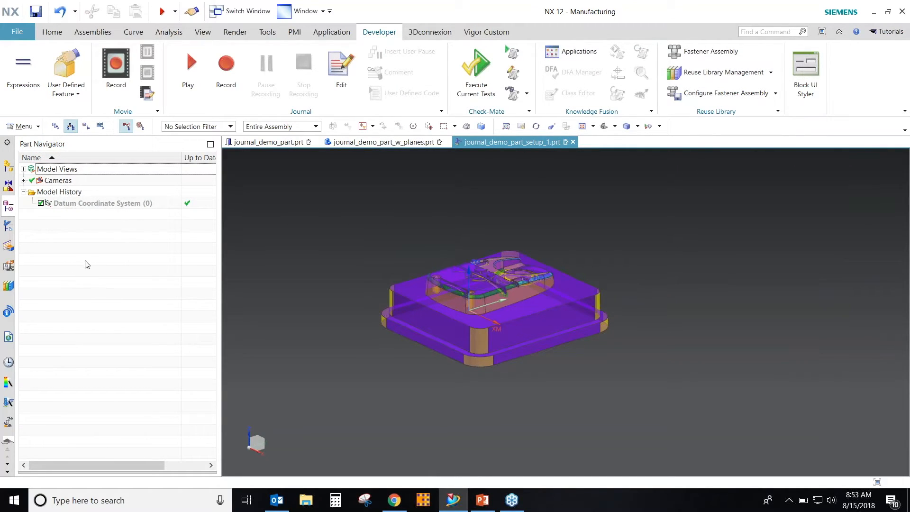
{"action": "left_click", "coordinate": [17, 31]}
{"action": "mouse_move", "coordinate": [90, 316]}
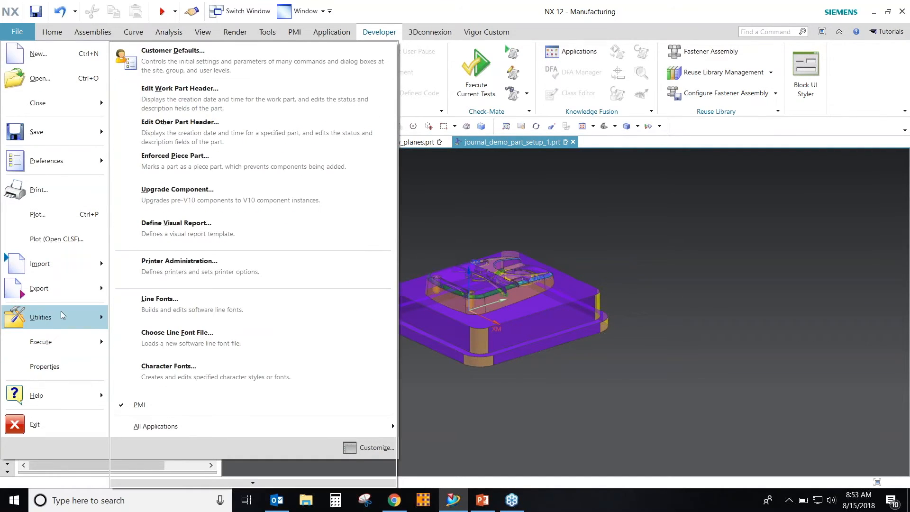
{"action": "left_click", "coordinate": [675, 136]}
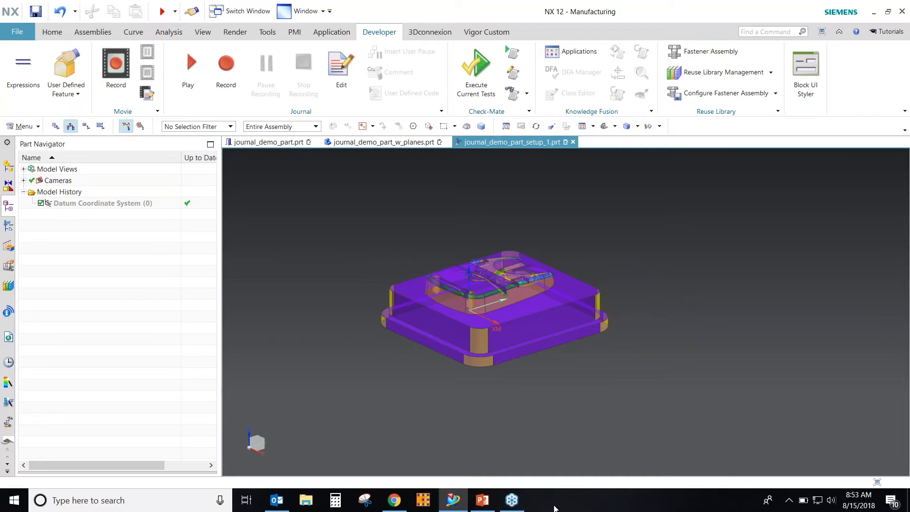
- Switch to PowerPoint and advance to the Journal Editing slide, viewing it briefly as a full-screen slide show
{"action": "left_click", "coordinate": [488, 504]}
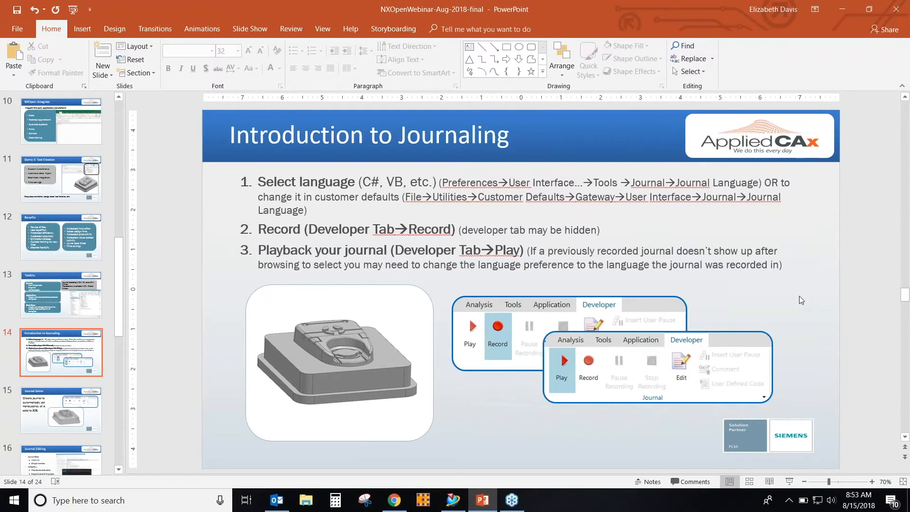
{"action": "key", "text": "Page_Down"}
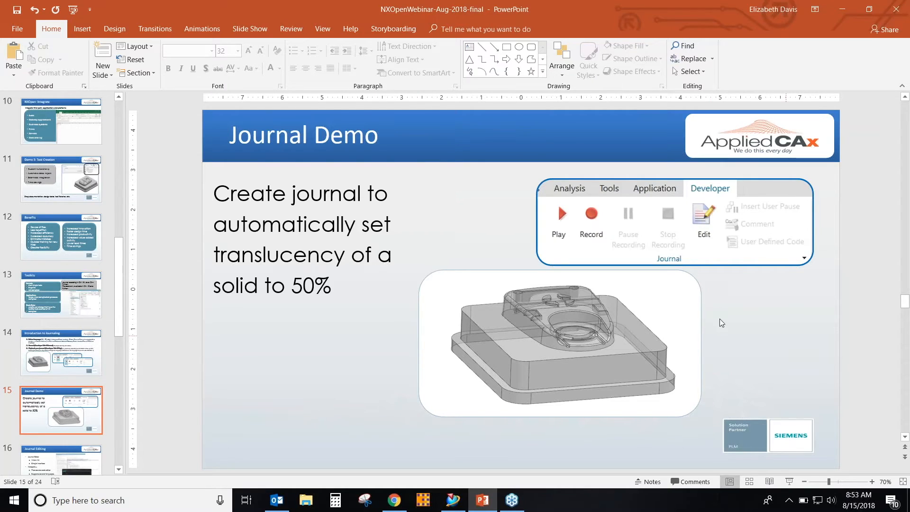
{"action": "scroll", "coordinate": [720, 322], "scroll_direction": "down", "scroll_amount": 3}
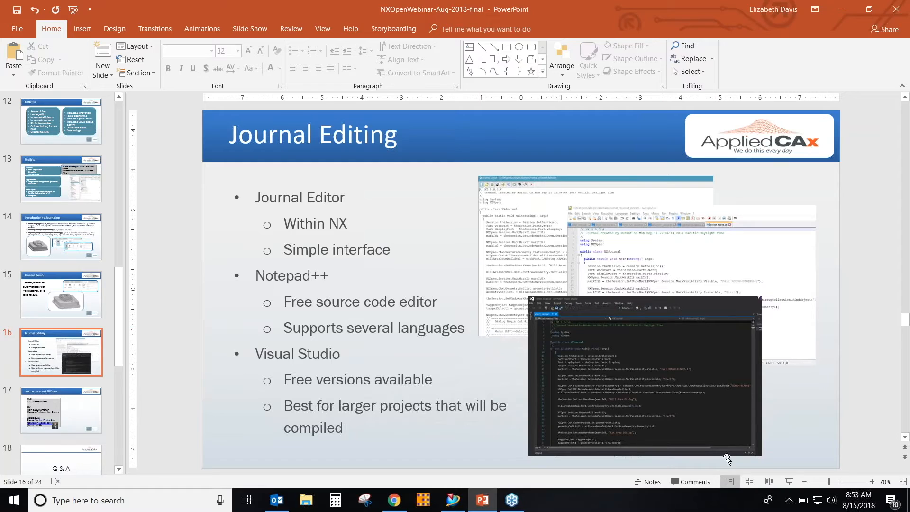
{"action": "left_click", "coordinate": [789, 482]}
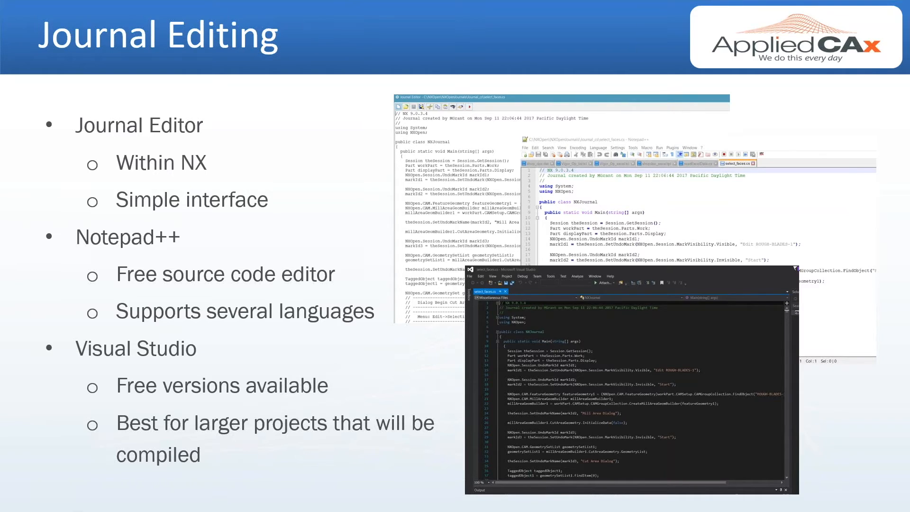
{"action": "key", "text": "Escape"}
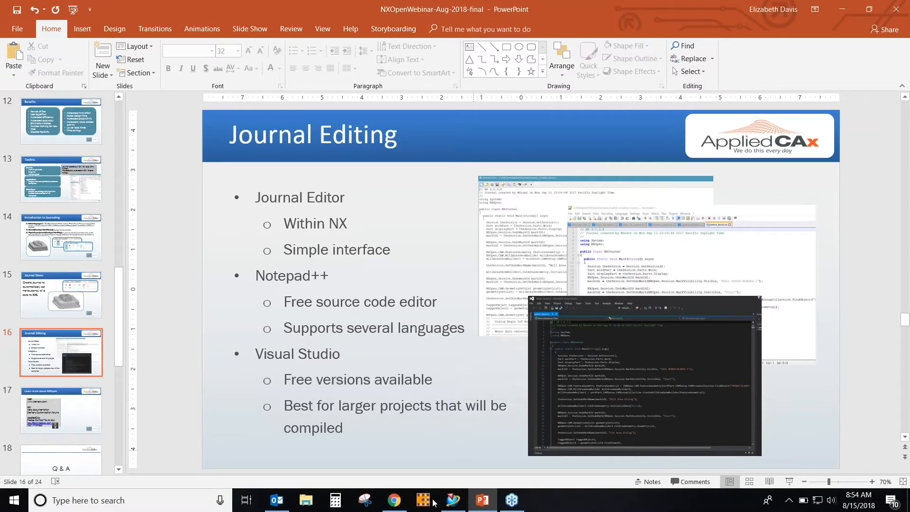
- Switch to NX, open myjournal.cs in the Journal Editor and examine the session setup and undo mark lines
{"action": "left_click", "coordinate": [453, 500]}
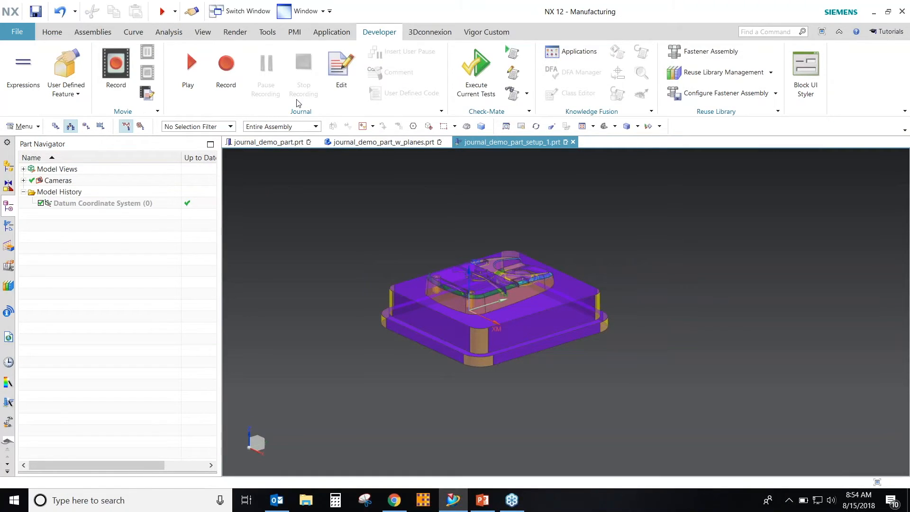
{"action": "left_click", "coordinate": [342, 71]}
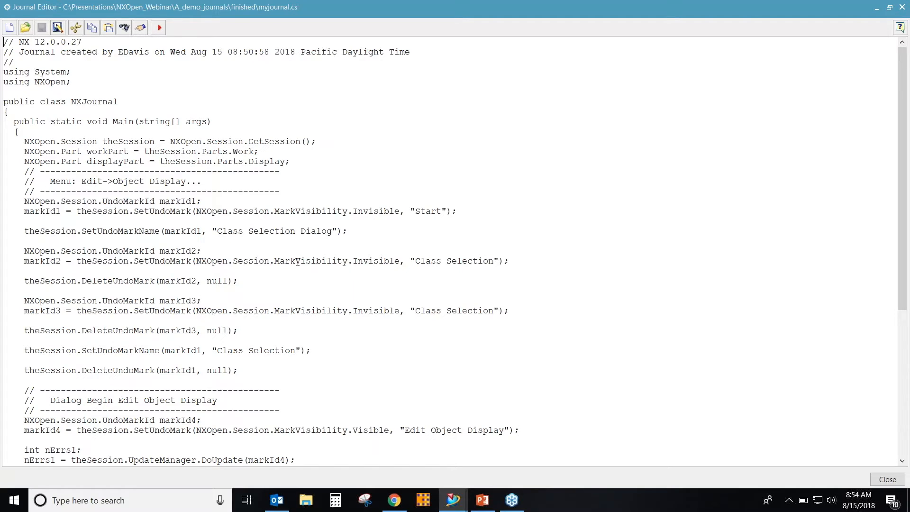
{"action": "scroll", "coordinate": [305, 312], "scroll_direction": "down", "scroll_amount": 6}
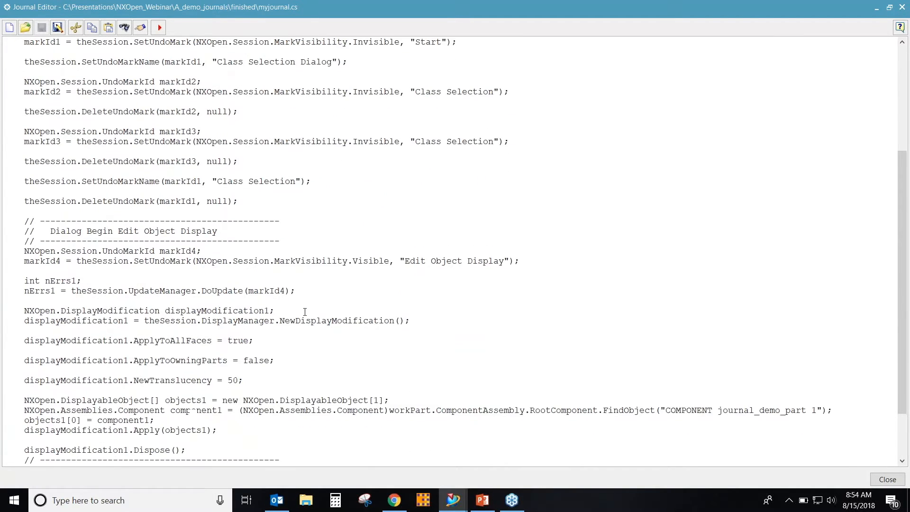
{"action": "scroll", "coordinate": [305, 312], "scroll_direction": "up", "scroll_amount": 6}
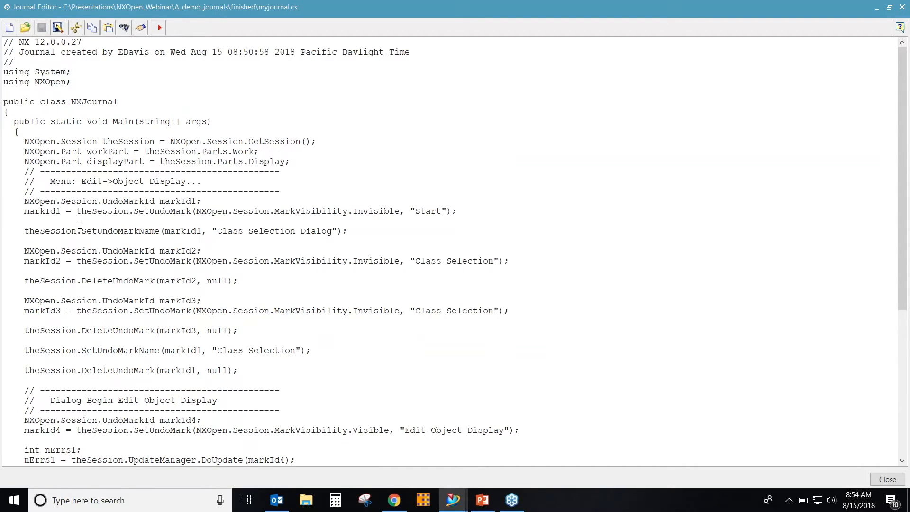
{"action": "double_click", "coordinate": [38, 201]}
{"action": "left_click", "coordinate": [56, 210]}
{"action": "left_click_drag", "start_coordinate": [62, 211], "coordinate": [24, 210]}
{"action": "left_click_drag", "start_coordinate": [24, 199], "coordinate": [402, 227]}
{"action": "left_click", "coordinate": [403, 231]}
- Examine the display modification code and the FindObject call that picks the component, and close the Journal Editor
{"action": "scroll", "coordinate": [240, 270], "scroll_direction": "down", "scroll_amount": 3}
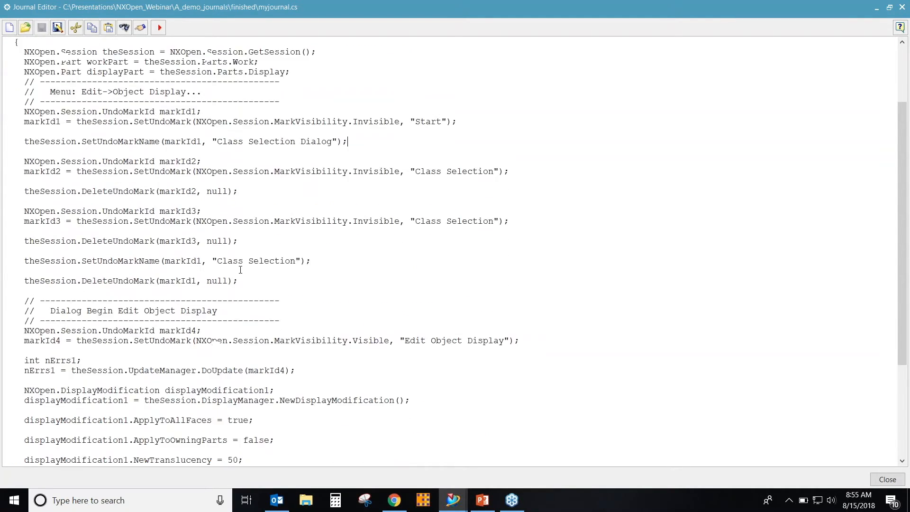
{"action": "left_click", "coordinate": [353, 340]}
{"action": "scroll", "coordinate": [356, 341], "scroll_direction": "down", "scroll_amount": 5}
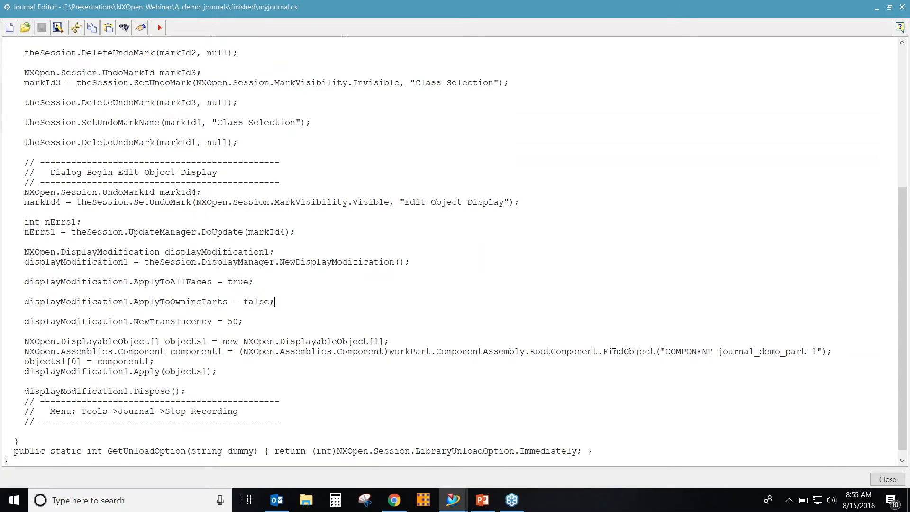
{"action": "left_click_drag", "start_coordinate": [655, 352], "coordinate": [604, 351]}
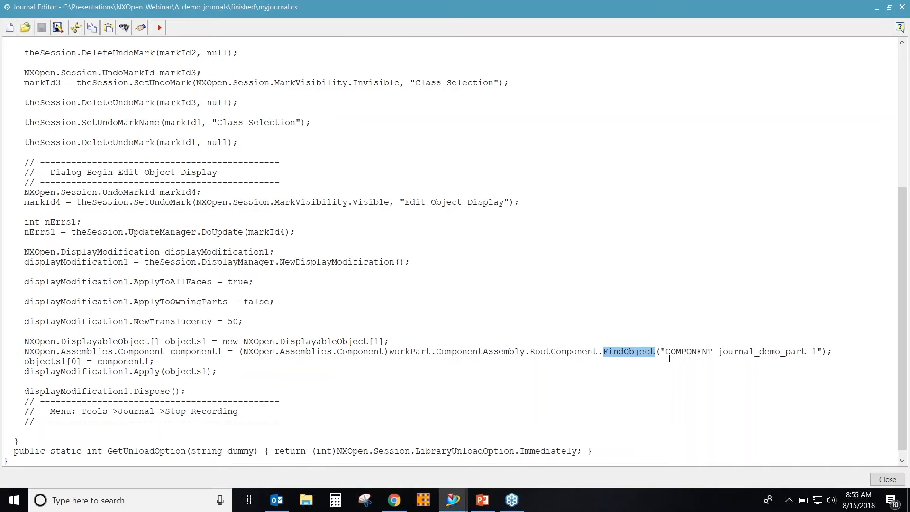
{"action": "left_click_drag", "start_coordinate": [827, 352], "coordinate": [517, 351]}
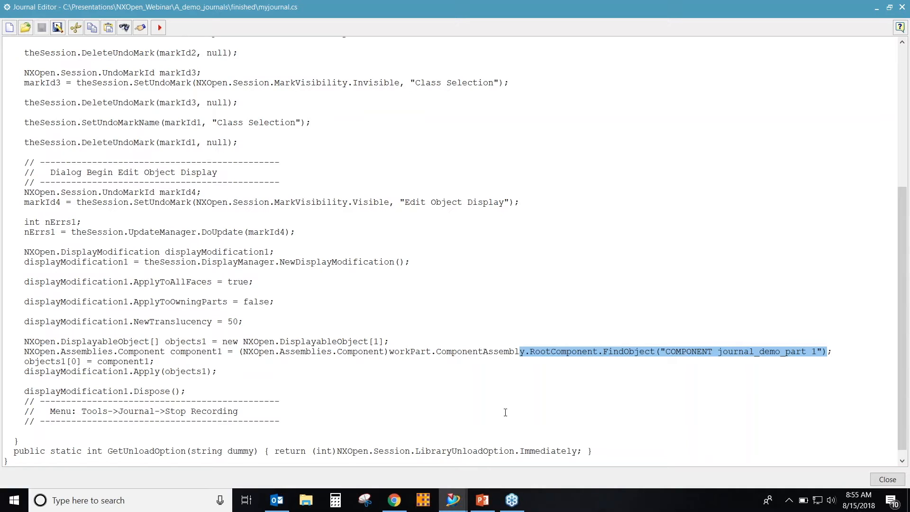
{"action": "mouse_move", "coordinate": [446, 486]}
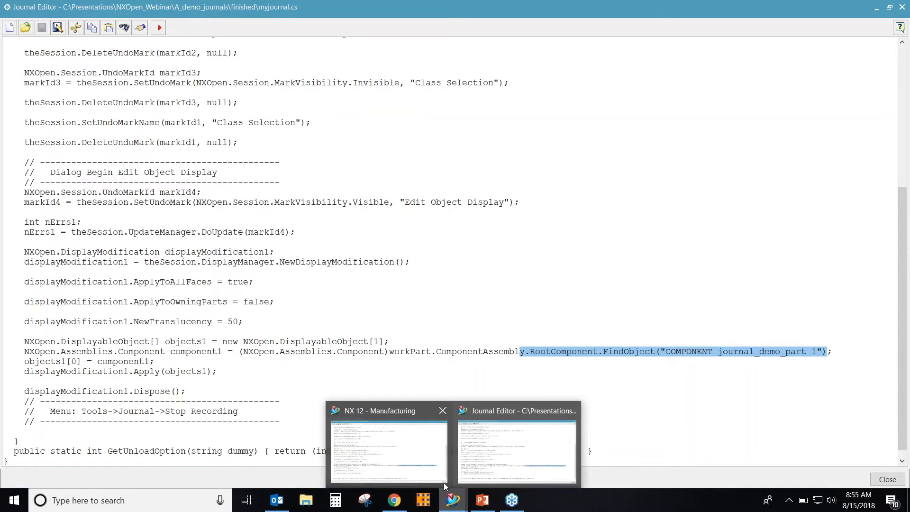
{"action": "left_click", "coordinate": [901, 7]}
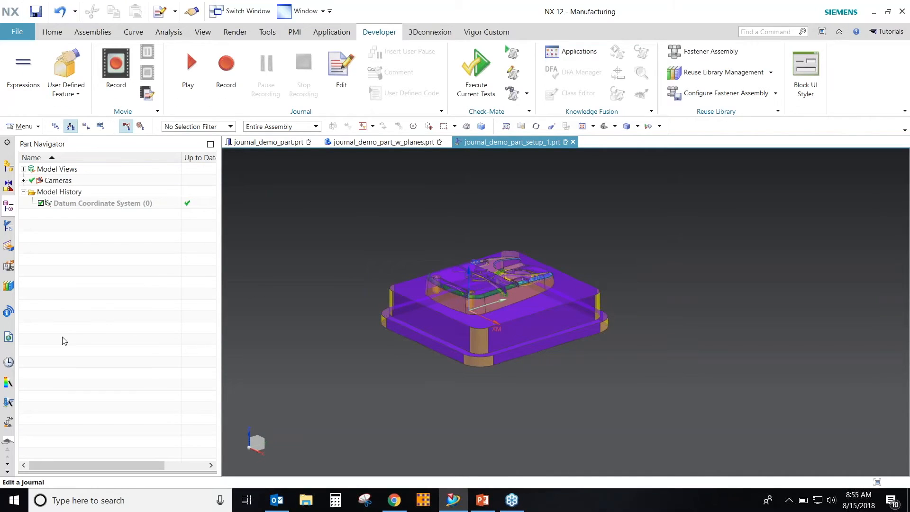
- Bring up the list of available NX help resources
{"action": "left_click", "coordinate": [21, 127]}
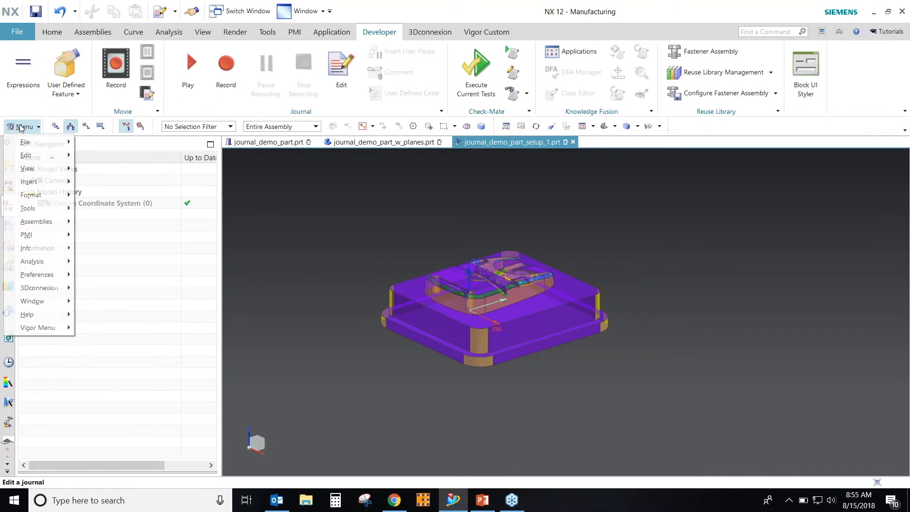
{"action": "mouse_move", "coordinate": [43, 314]}
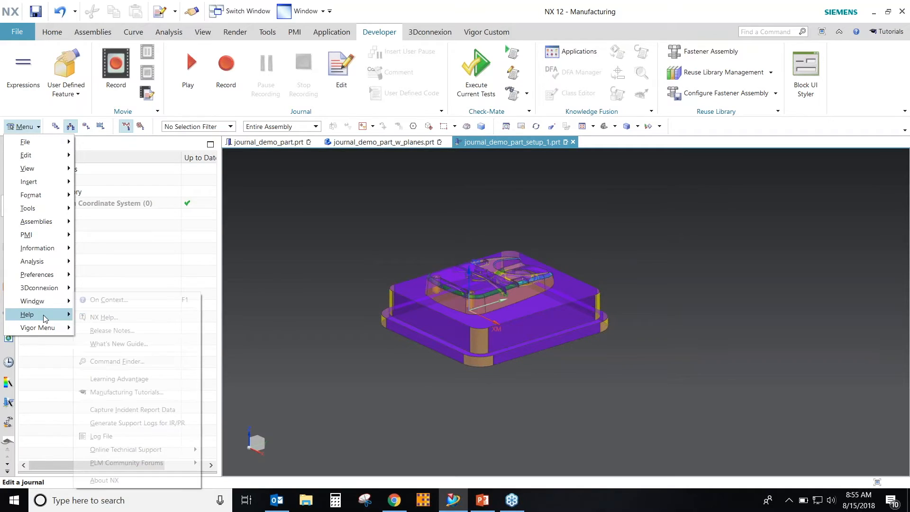